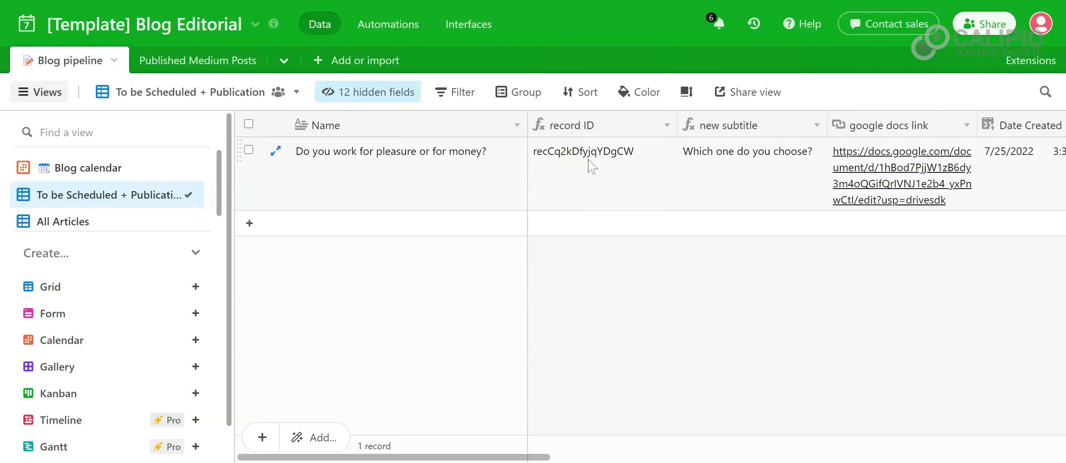
Schedule the article "Do you work for pleasure or for money?" for 7/27/2022 at 3:54pm in its Scheduled For field
{"action": "scroll", "coordinate": [726, 189], "scroll_direction": "right", "scroll_amount": 3}
{"action": "scroll", "coordinate": [727, 189], "scroll_direction": "right", "scroll_amount": 1}
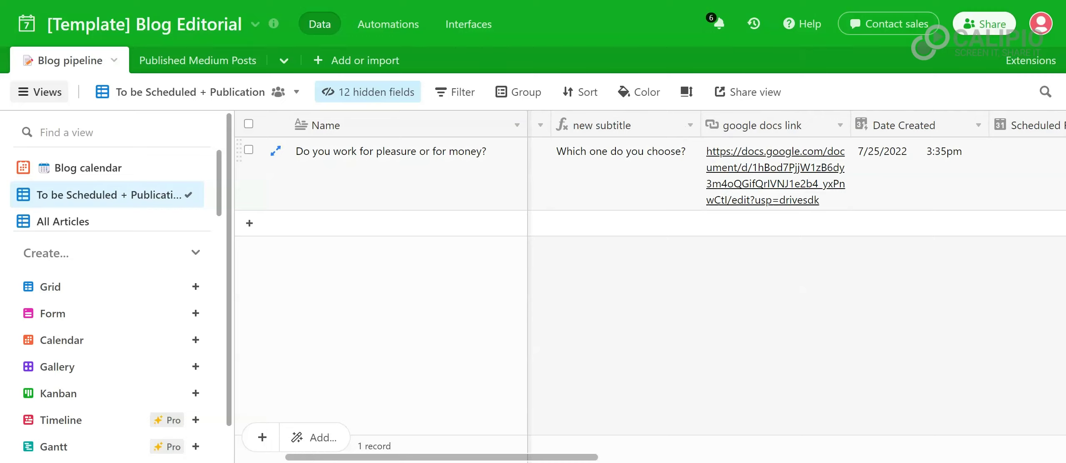
{"action": "scroll", "coordinate": [791, 175], "scroll_direction": "right", "scroll_amount": 2}
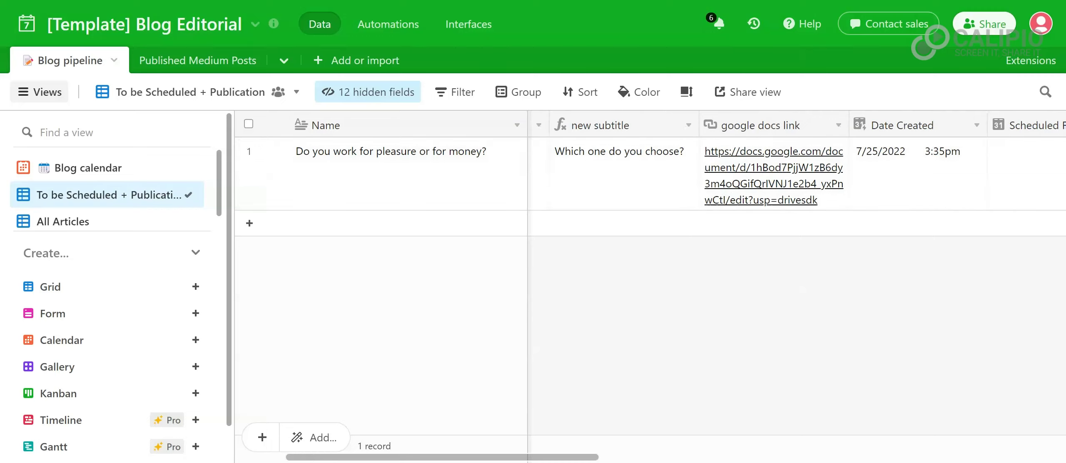
{"action": "scroll", "coordinate": [671, 193], "scroll_direction": "right", "scroll_amount": 2}
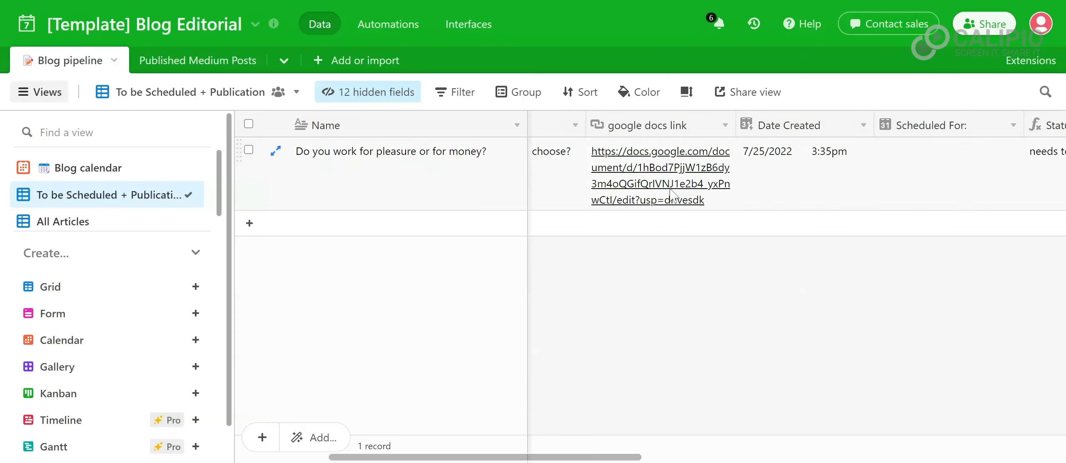
{"action": "scroll", "coordinate": [671, 192], "scroll_direction": "right", "scroll_amount": 5}
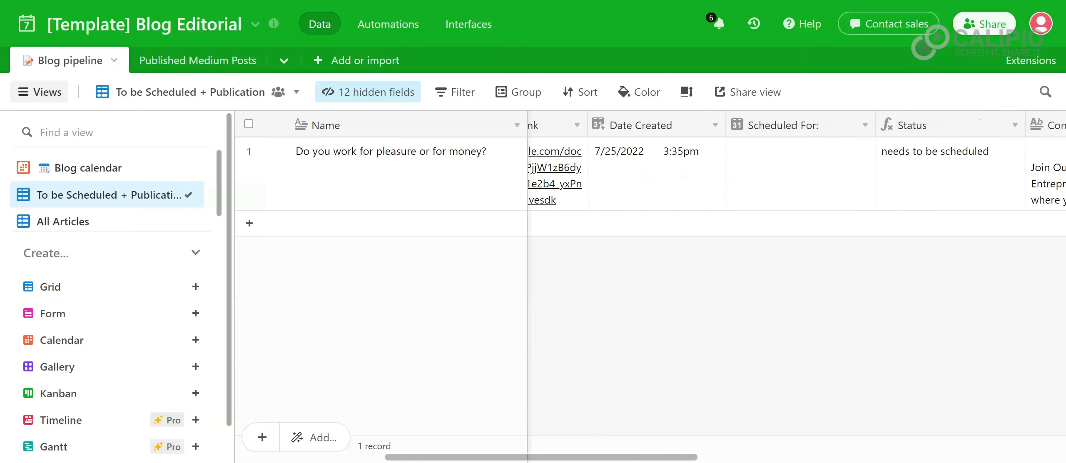
{"action": "scroll", "coordinate": [655, 141], "scroll_direction": "right", "scroll_amount": 5}
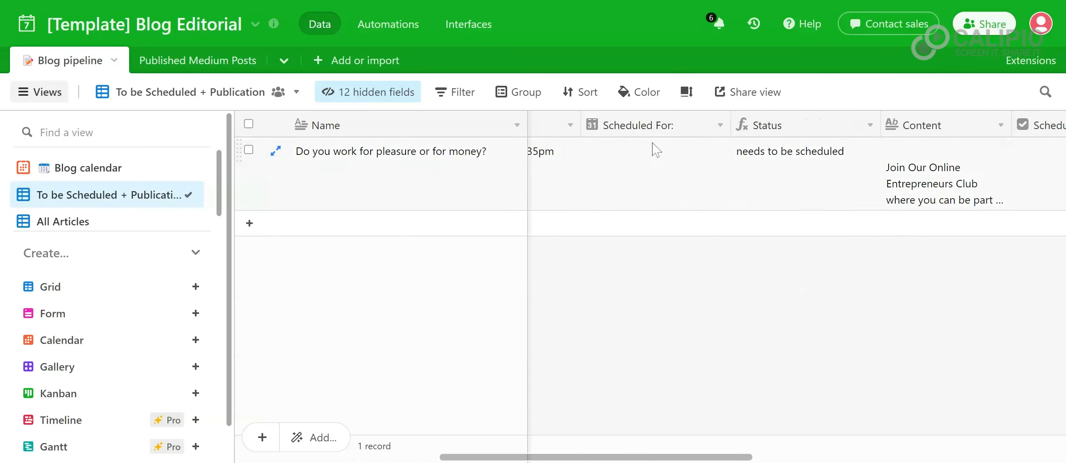
{"action": "double_click", "coordinate": [645, 164]}
{"action": "left_click", "coordinate": [684, 318]}
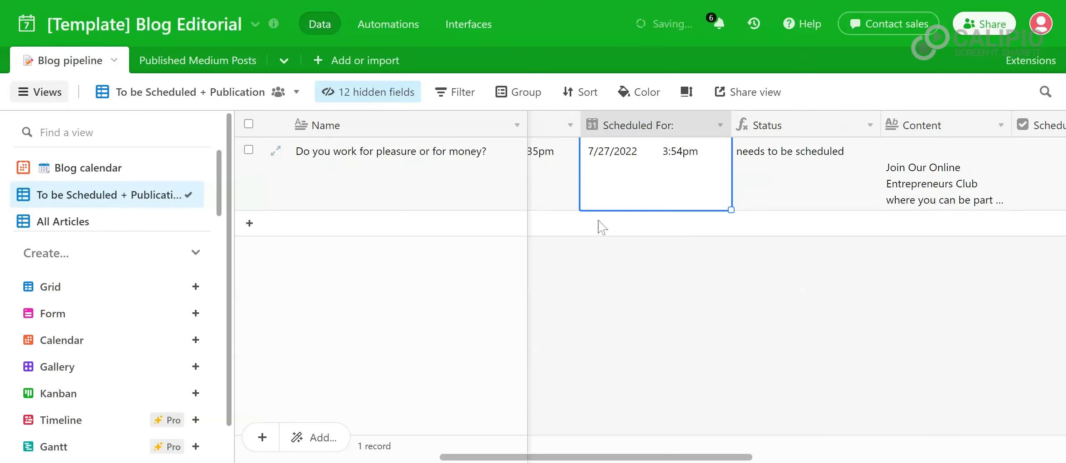
Check the article's place in the Blog calendar view and return to the To be Scheduled + Publication view
{"action": "left_click", "coordinate": [107, 171]}
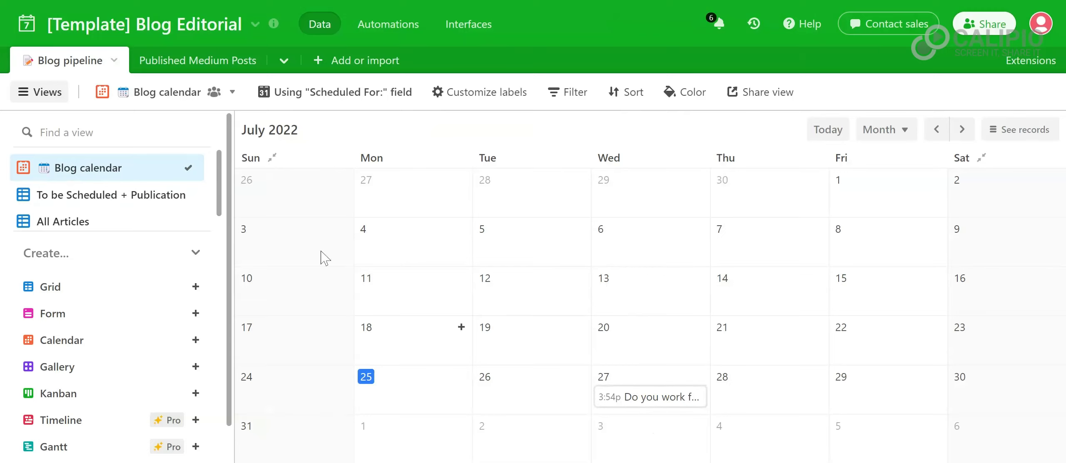
{"action": "left_click", "coordinate": [136, 203]}
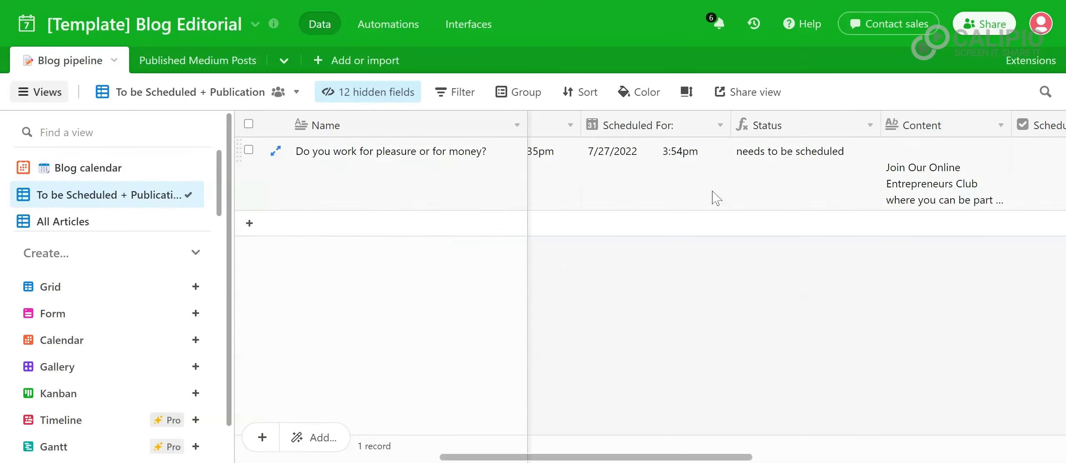
Expand the article's Content field, read through the full text and close it
{"action": "scroll", "coordinate": [716, 198], "scroll_direction": "right", "scroll_amount": 3}
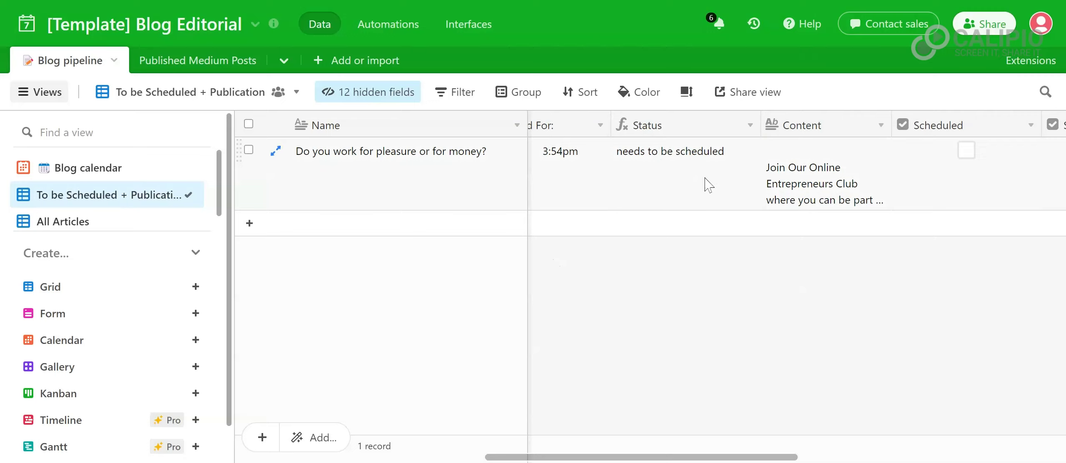
{"action": "scroll", "coordinate": [706, 185], "scroll_direction": "right", "scroll_amount": 2}
{"action": "scroll", "coordinate": [706, 185], "scroll_direction": "right", "scroll_amount": 2}
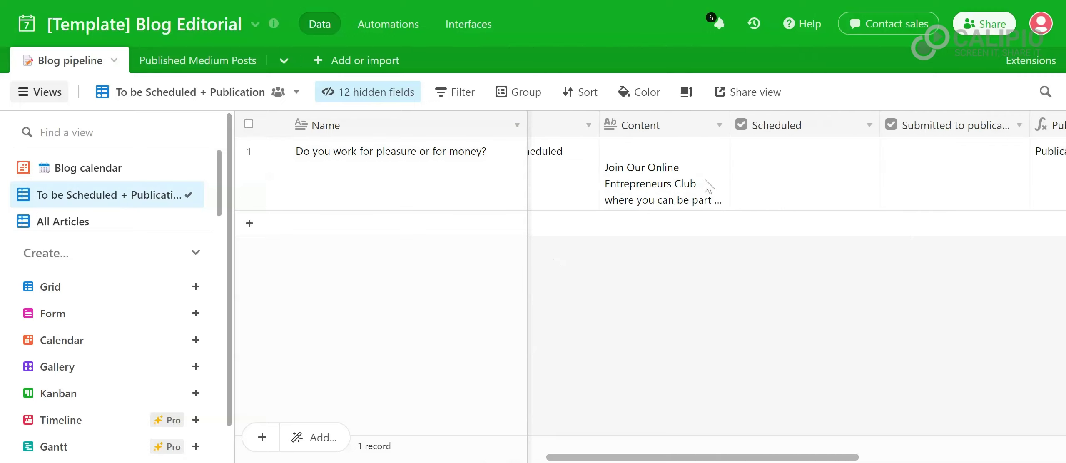
{"action": "left_click", "coordinate": [696, 154]}
{"action": "left_click", "coordinate": [718, 150]}
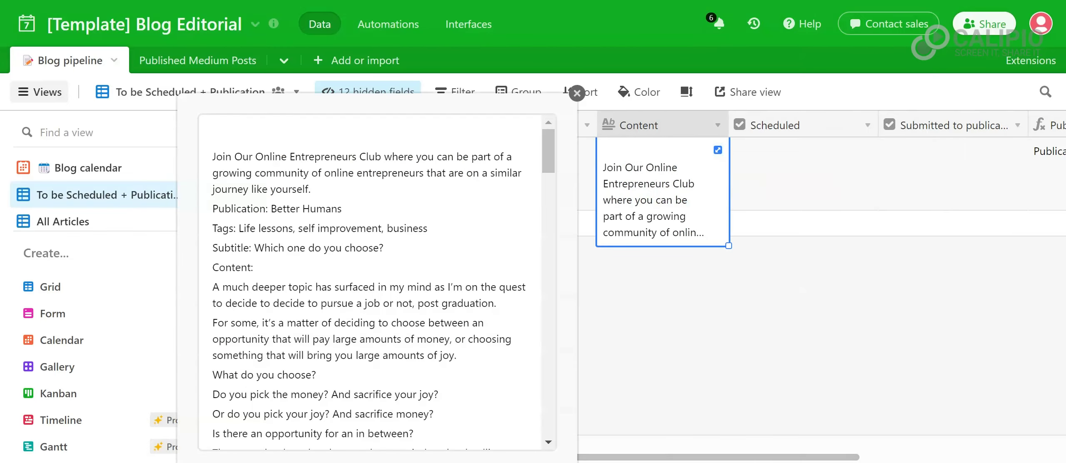
{"action": "scroll", "coordinate": [377, 282], "scroll_direction": "down", "scroll_amount": 15}
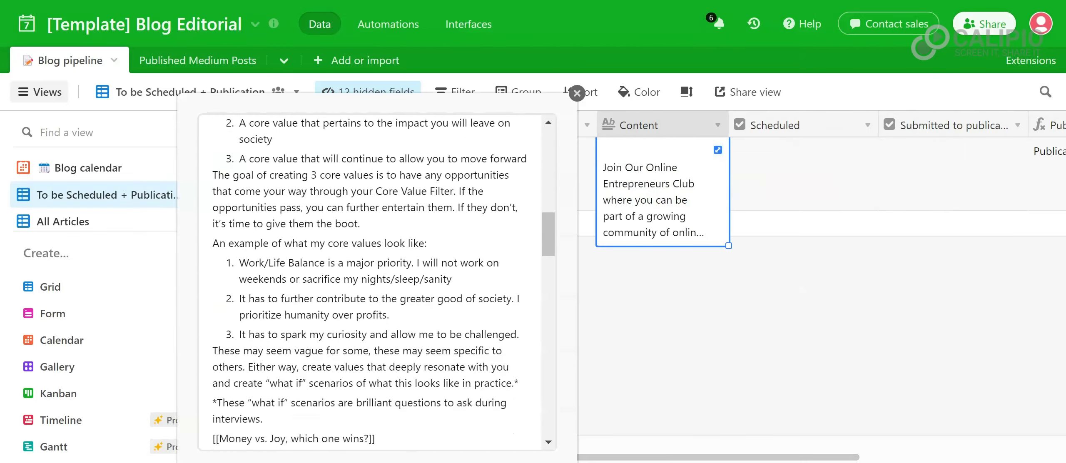
{"action": "scroll", "coordinate": [377, 282], "scroll_direction": "down", "scroll_amount": 10}
{"action": "scroll", "coordinate": [377, 283], "scroll_direction": "up", "scroll_amount": 8}
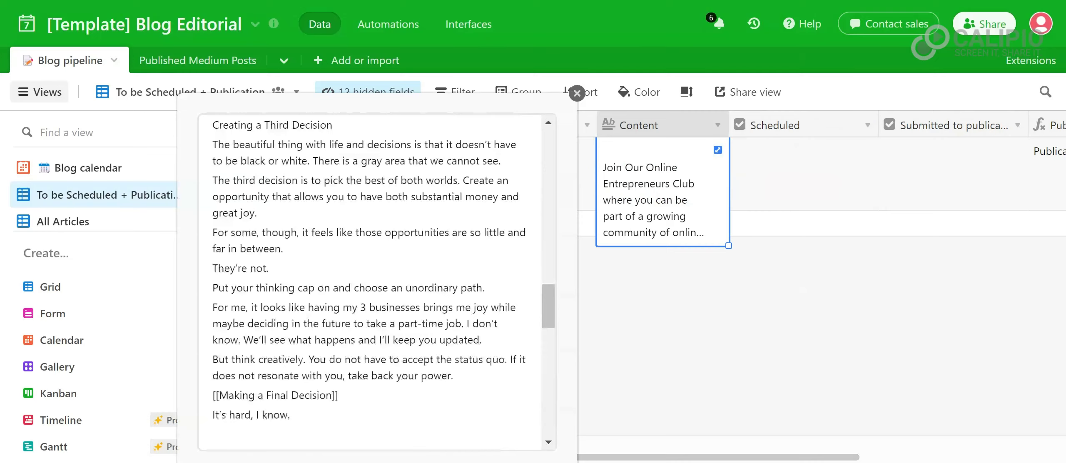
{"action": "key", "text": "Escape"}
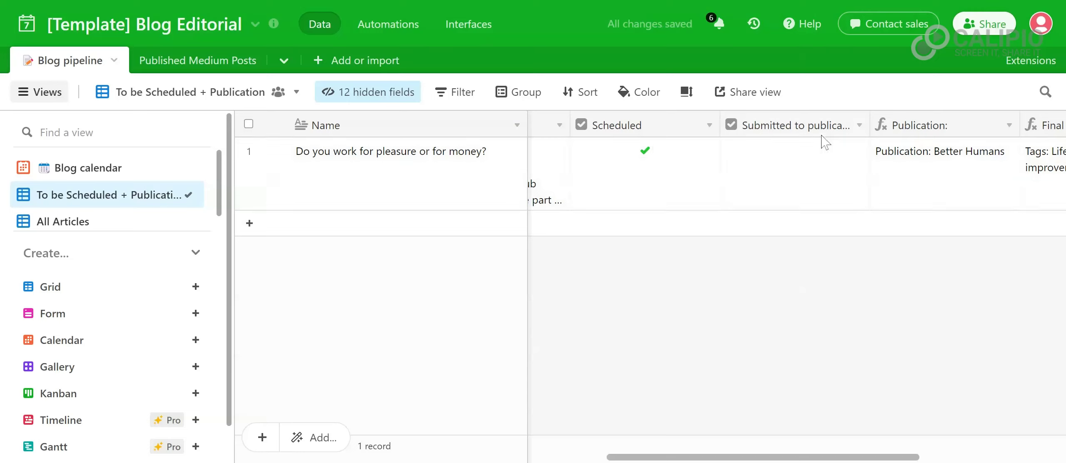
Mark the article as scheduled and as submitted to publication
{"action": "left_click", "coordinate": [794, 150]}
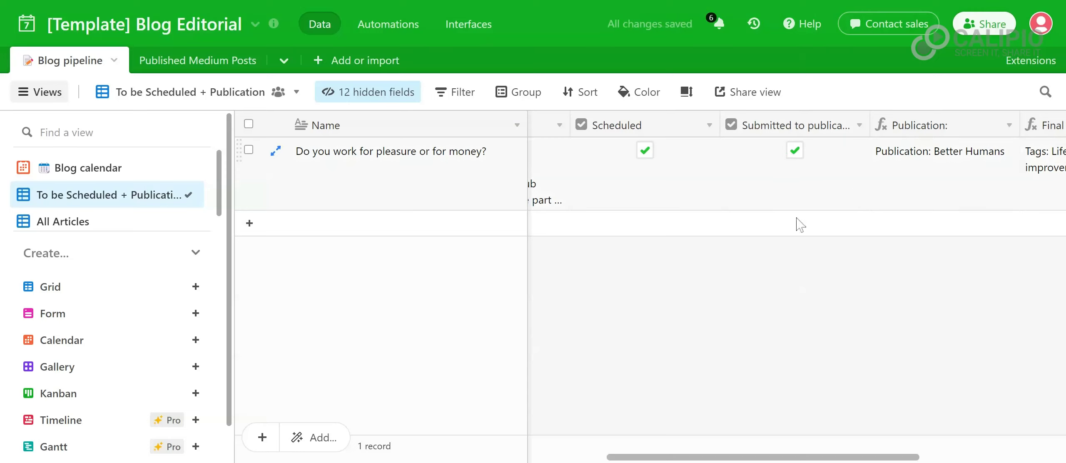
Examine the article's Publication, Final Tags, Medium Link and Status fields across the record
{"action": "scroll", "coordinate": [801, 224], "scroll_direction": "right", "scroll_amount": 5}
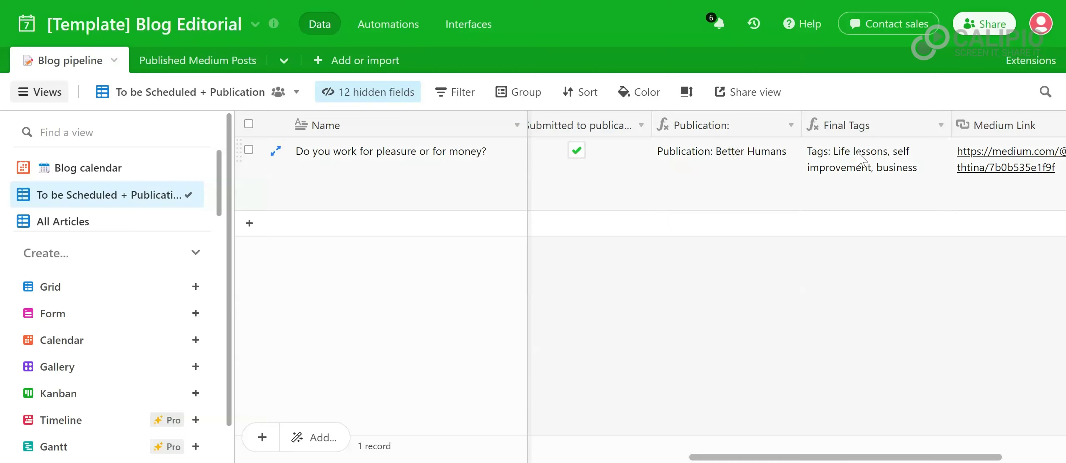
{"action": "scroll", "coordinate": [873, 171], "scroll_direction": "right", "scroll_amount": 3}
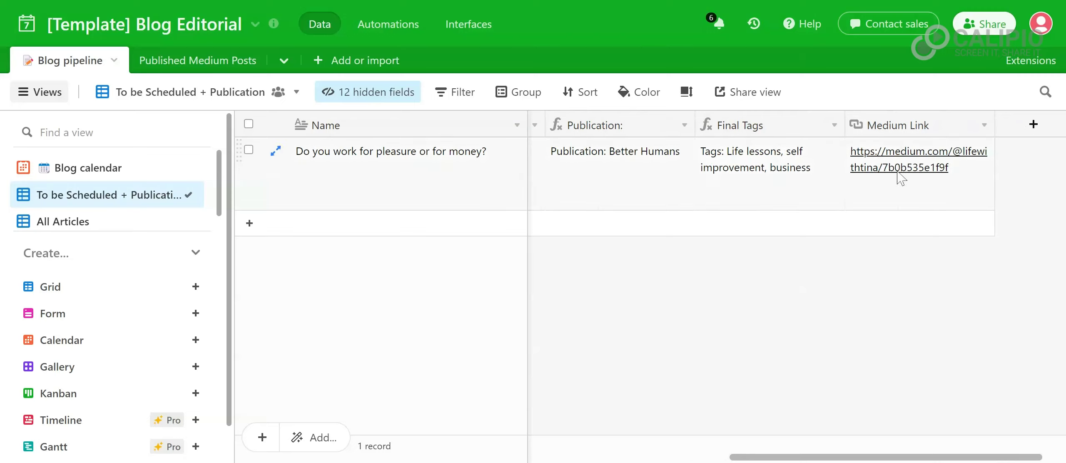
{"action": "scroll", "coordinate": [823, 175], "scroll_direction": "left", "scroll_amount": 5}
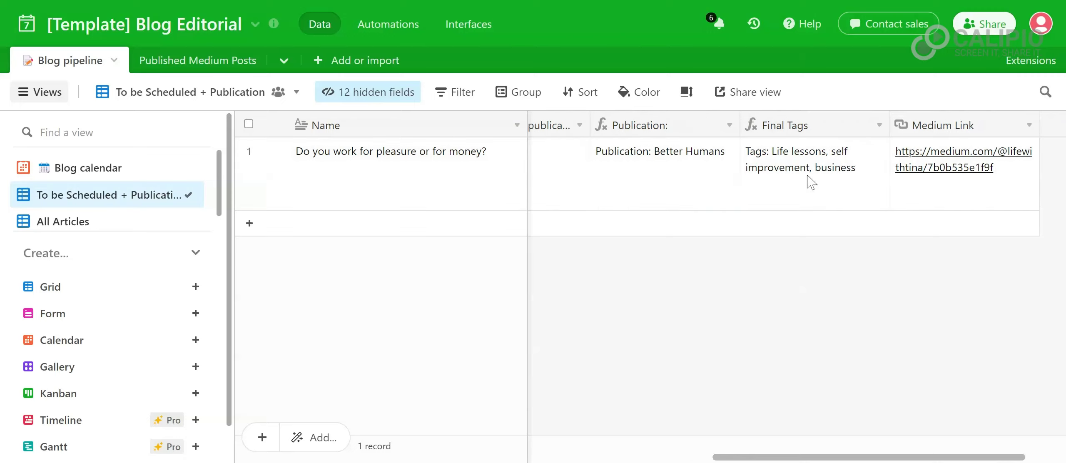
{"action": "scroll", "coordinate": [824, 176], "scroll_direction": "left", "scroll_amount": 10}
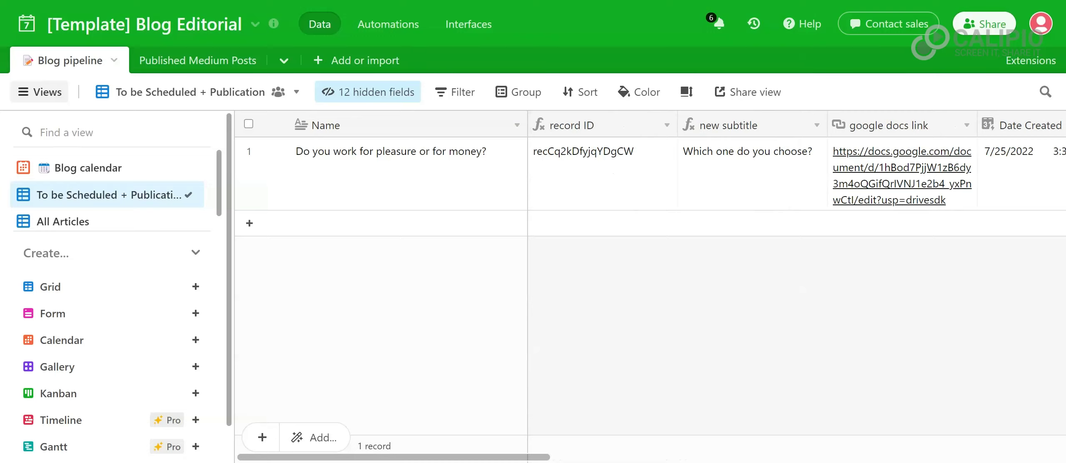
{"action": "scroll", "coordinate": [824, 176], "scroll_direction": "right", "scroll_amount": 10}
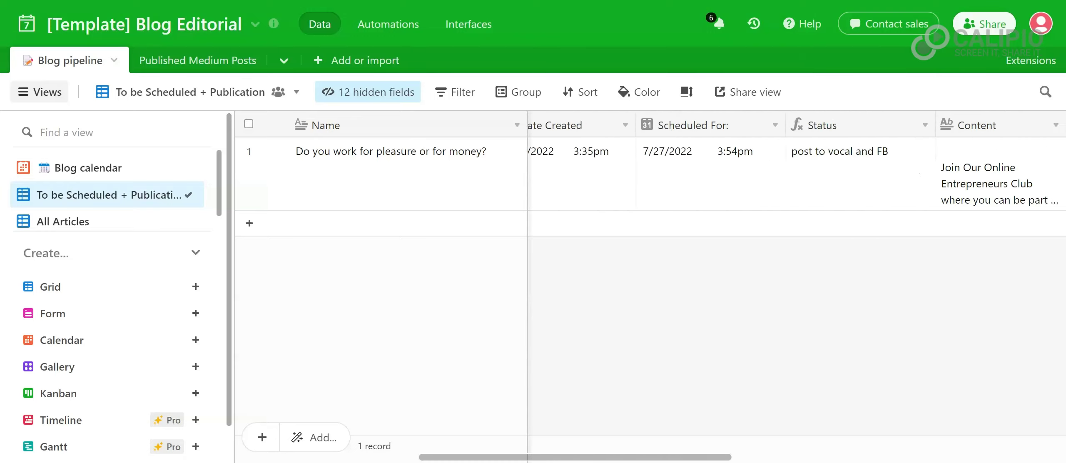
{"action": "scroll", "coordinate": [824, 176], "scroll_direction": "left", "scroll_amount": 10}
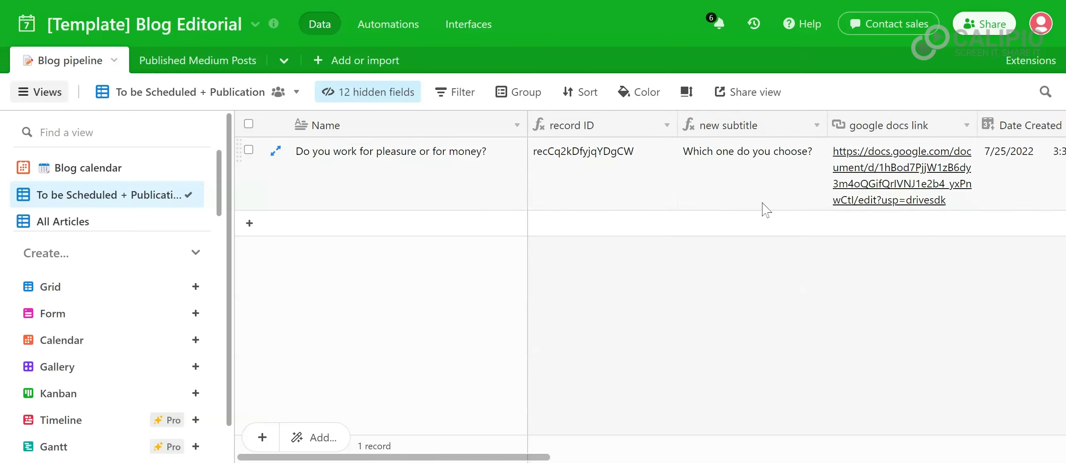
{"action": "scroll", "coordinate": [762, 207], "scroll_direction": "right", "scroll_amount": 2}
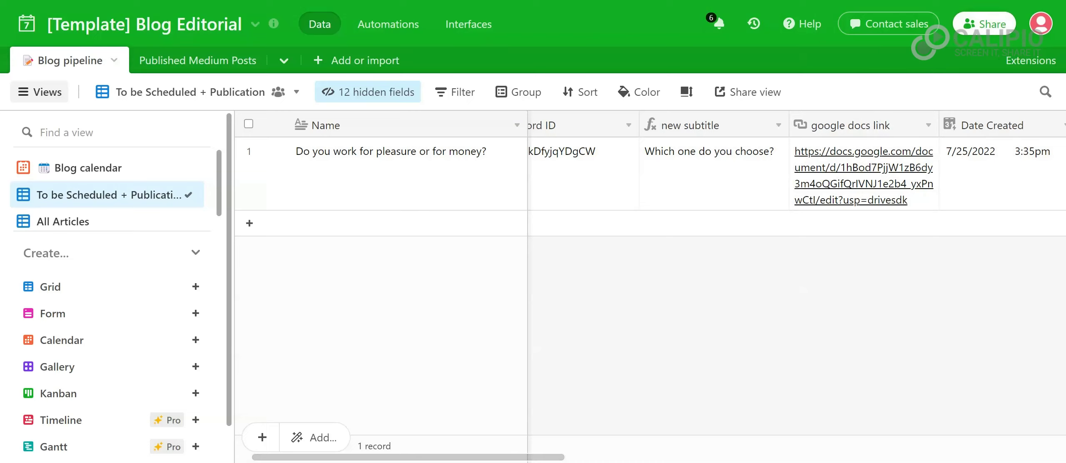
Examine the base's email invite, invite link and public sharing options, and close the sharing dialog
{"action": "left_click", "coordinate": [983, 25]}
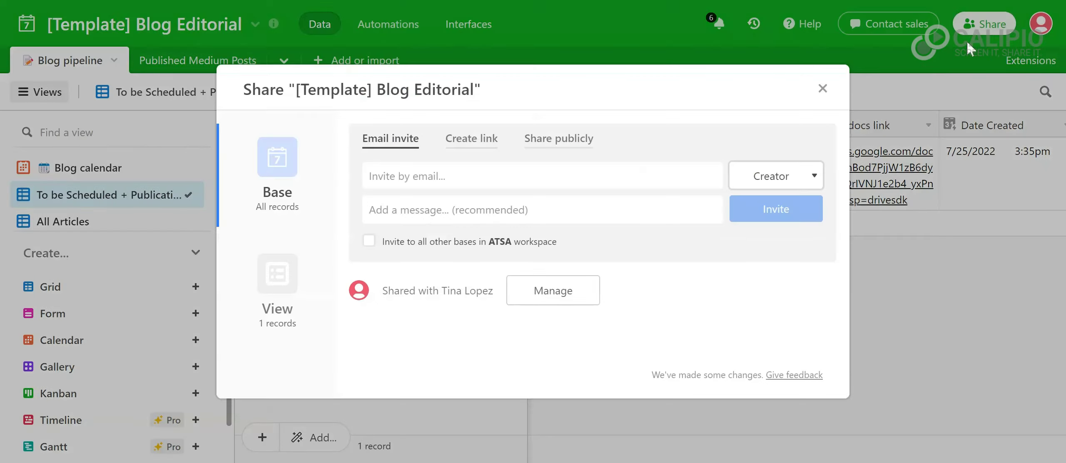
{"action": "left_click", "coordinate": [480, 144]}
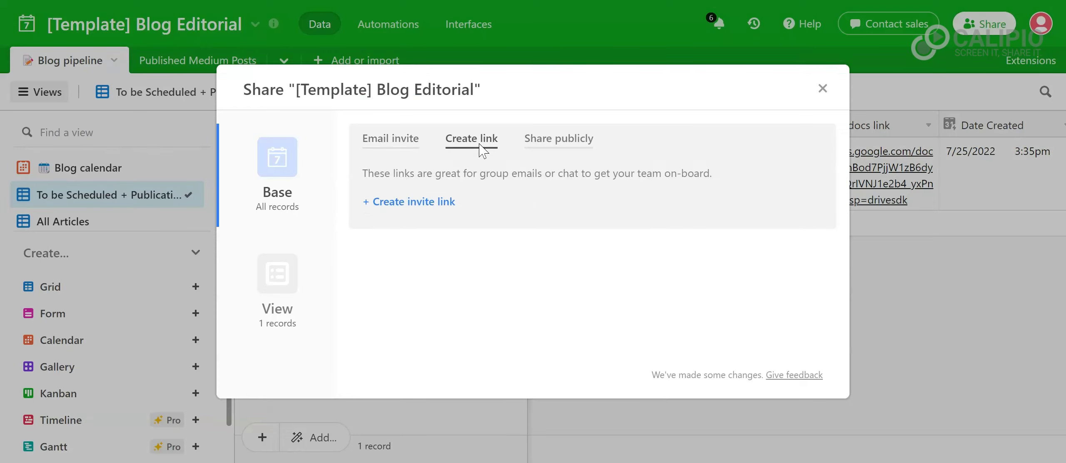
{"action": "left_click", "coordinate": [398, 150]}
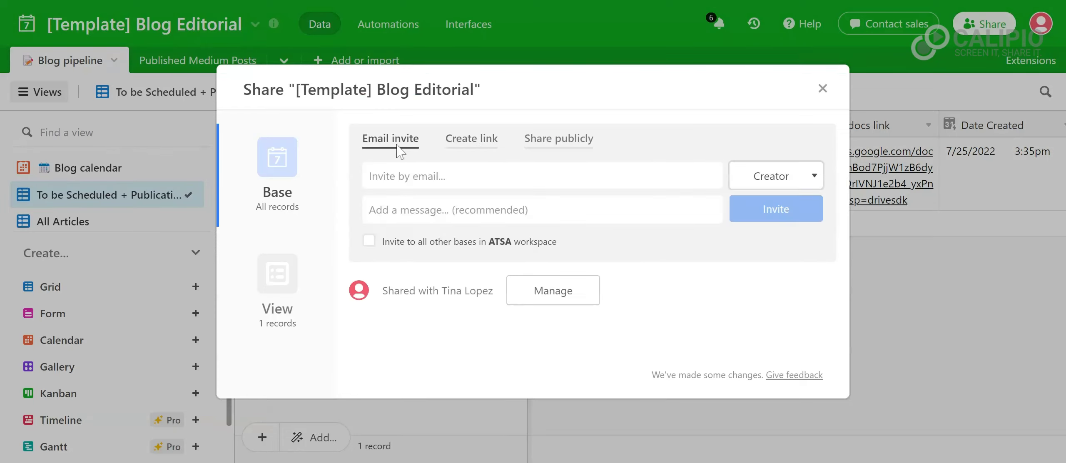
{"action": "left_click", "coordinate": [546, 143]}
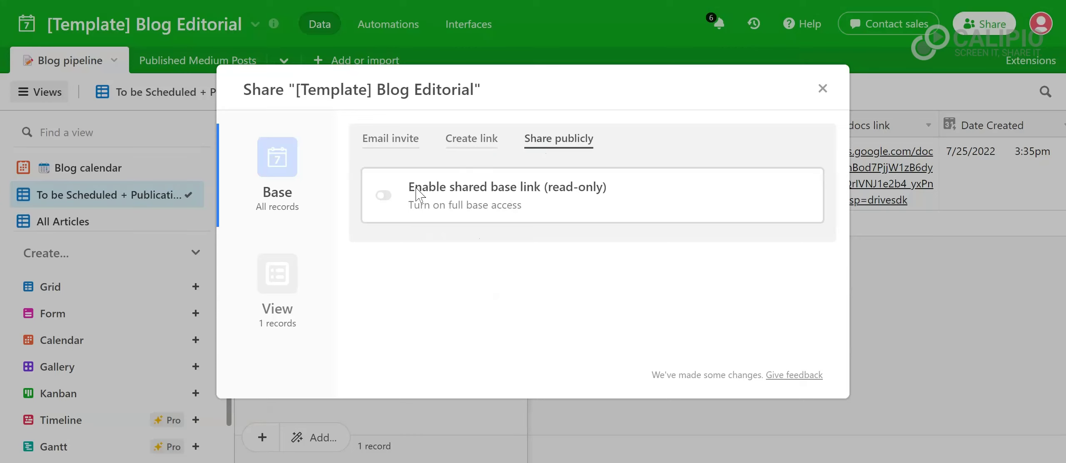
{"action": "left_click", "coordinate": [473, 145]}
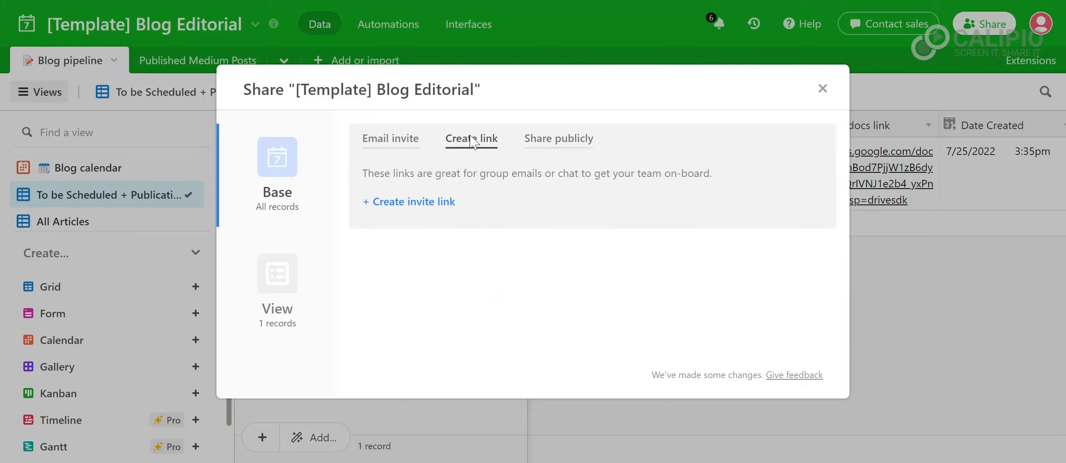
{"action": "left_click", "coordinate": [816, 105]}
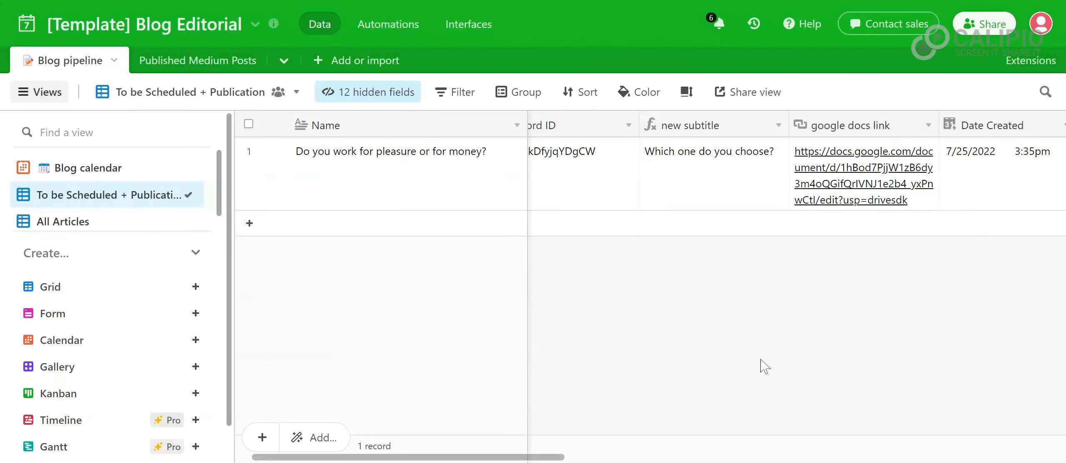